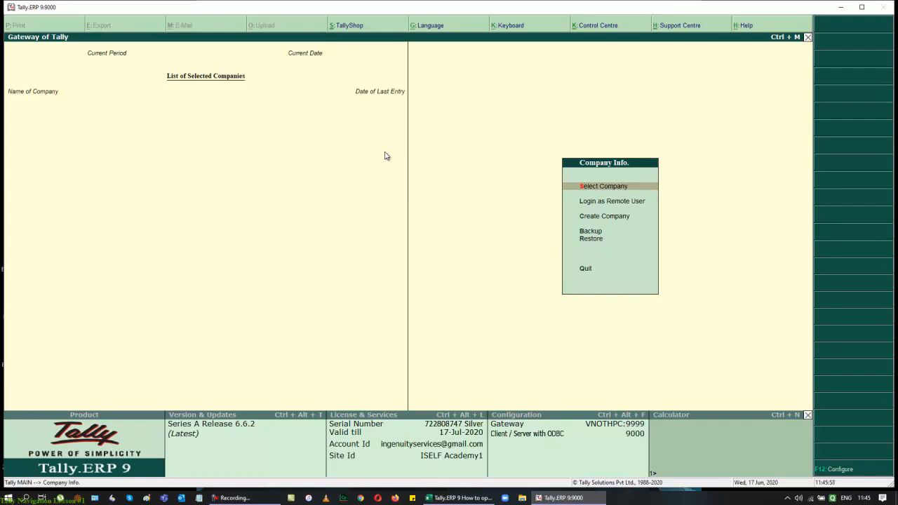
Step: Open the list of existing companies and browse it without loading any company
{"action": "key", "text": "Escape"}
{"action": "key", "text": "n"}
{"action": "key", "text": "Return"}
{"action": "key", "text": "Down"}
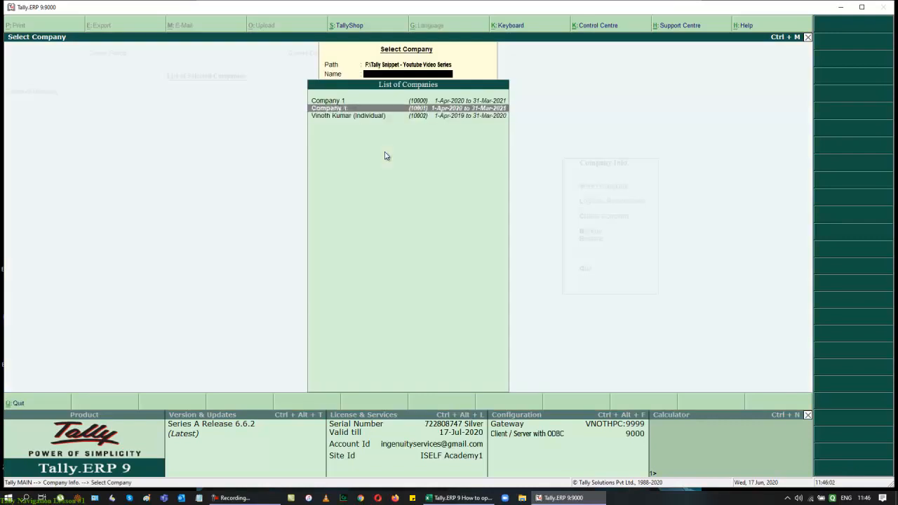
{"action": "key", "text": "Up"}
{"action": "key", "text": "Down"}
{"action": "key", "text": "Down"}
{"action": "key", "text": "BackSpace"}
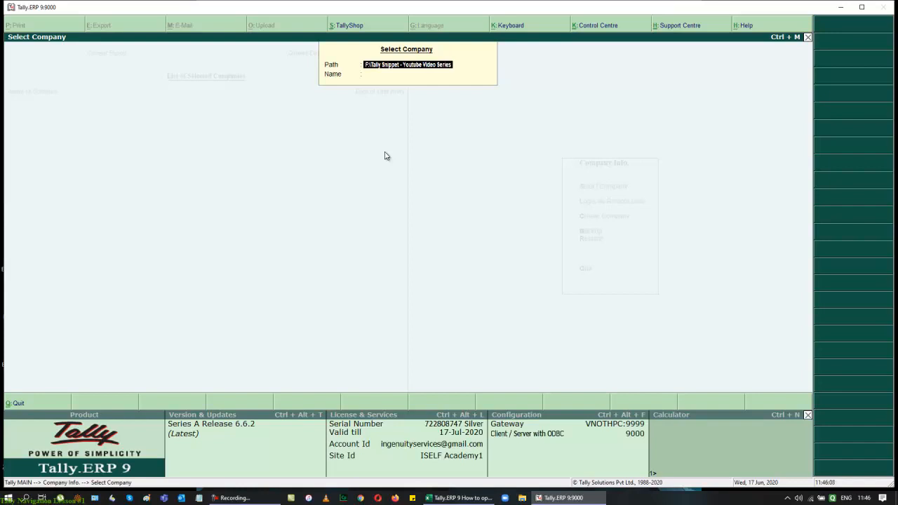
{"action": "key", "text": "Escape"}
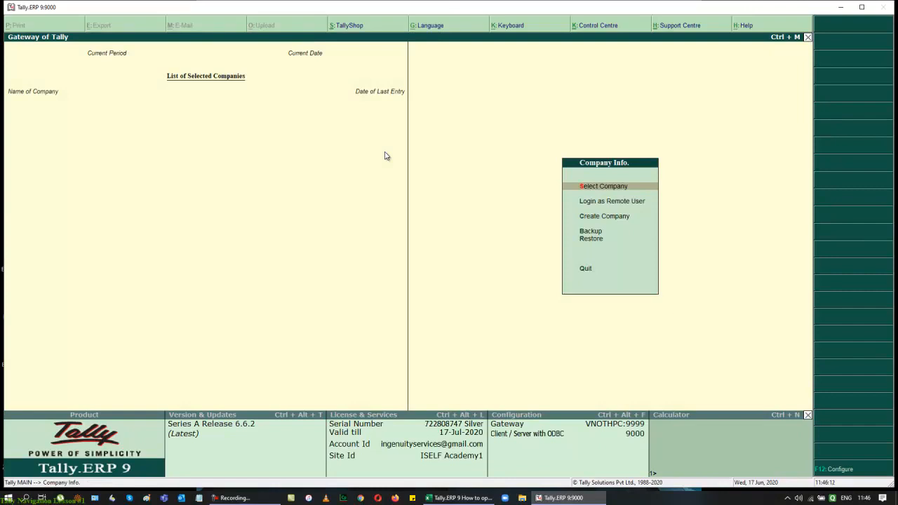
{"action": "key", "text": "Return"}
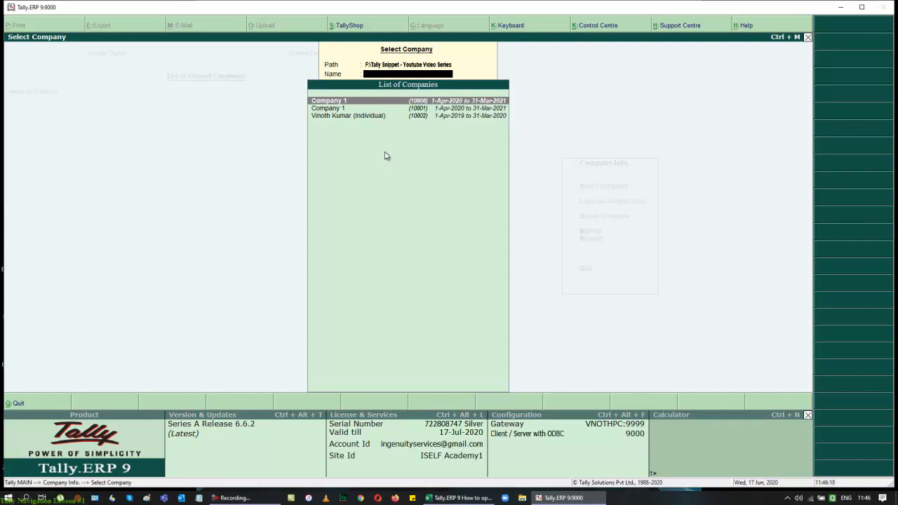
{"action": "key", "text": "Escape"}
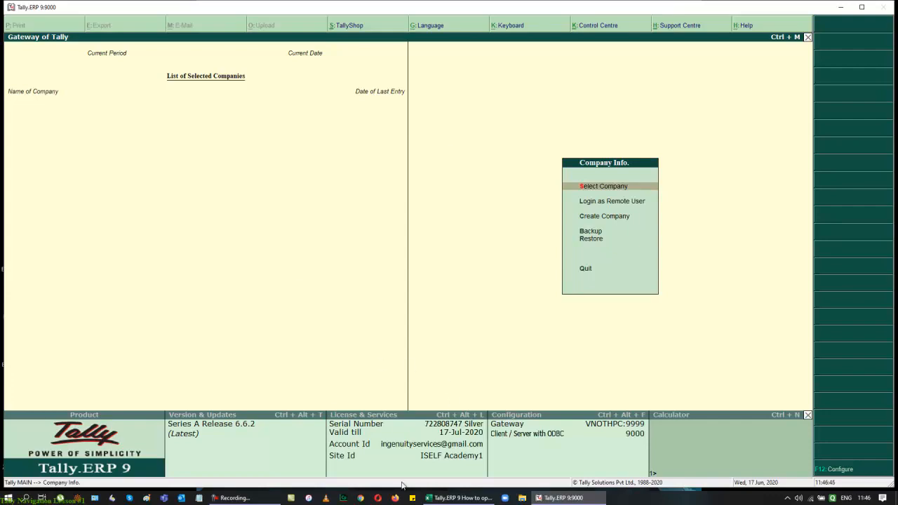
{"action": "left_click", "coordinate": [449, 498]}
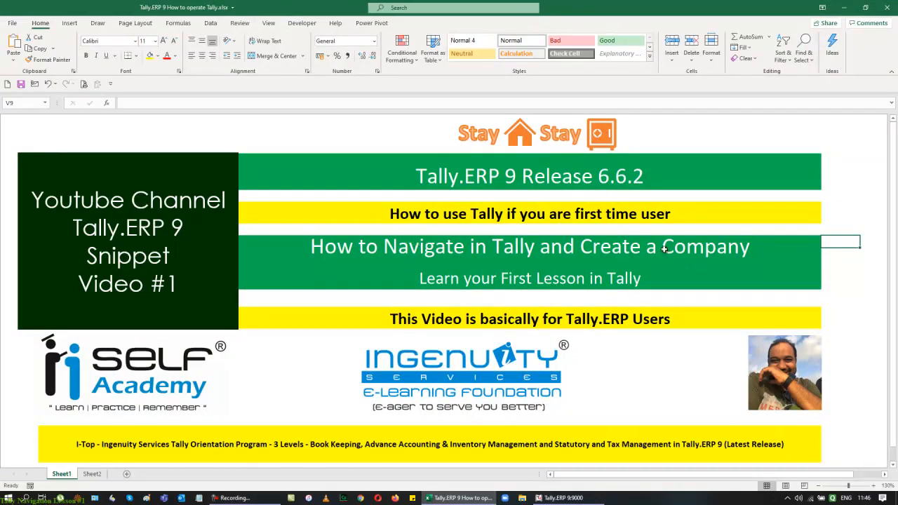
{"action": "left_click", "coordinate": [561, 498]}
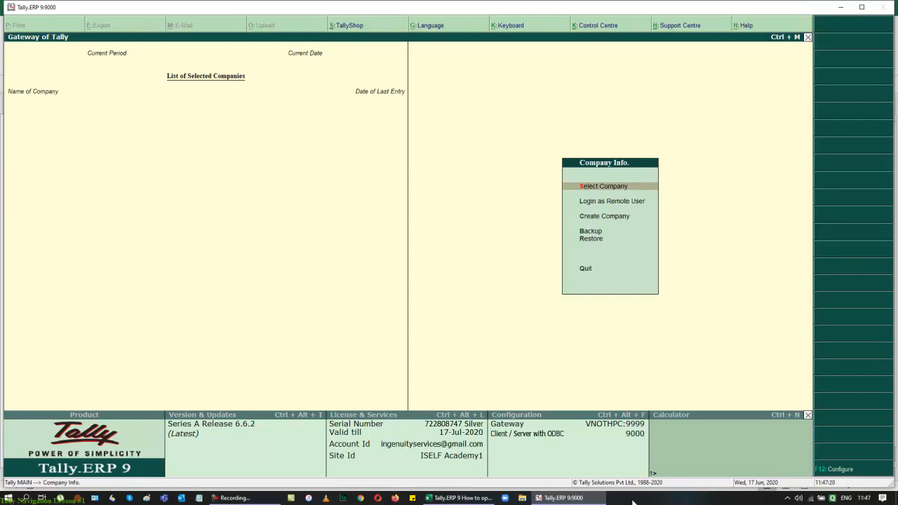
{"action": "left_click", "coordinate": [862, 8]}
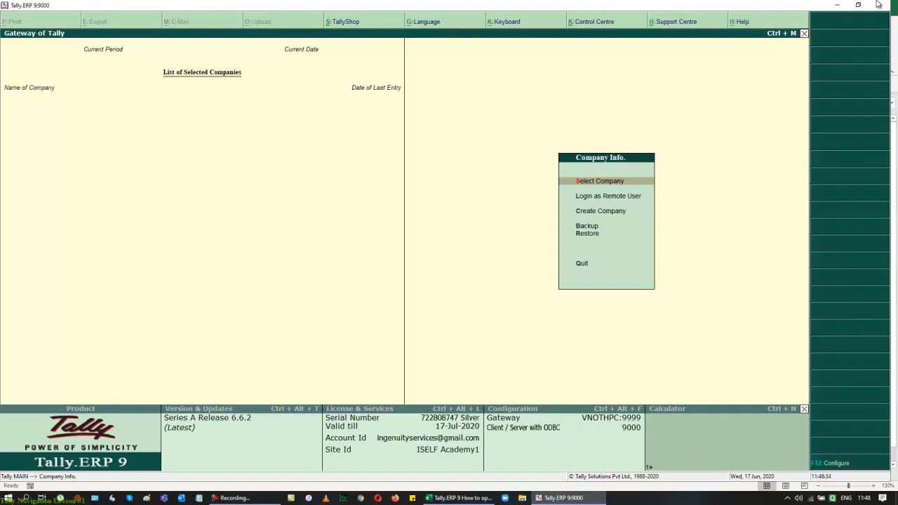
Step: Move through the Company Info menu options to review what each entry offers
{"action": "key", "text": "Down"}
{"action": "key", "text": "Down"}
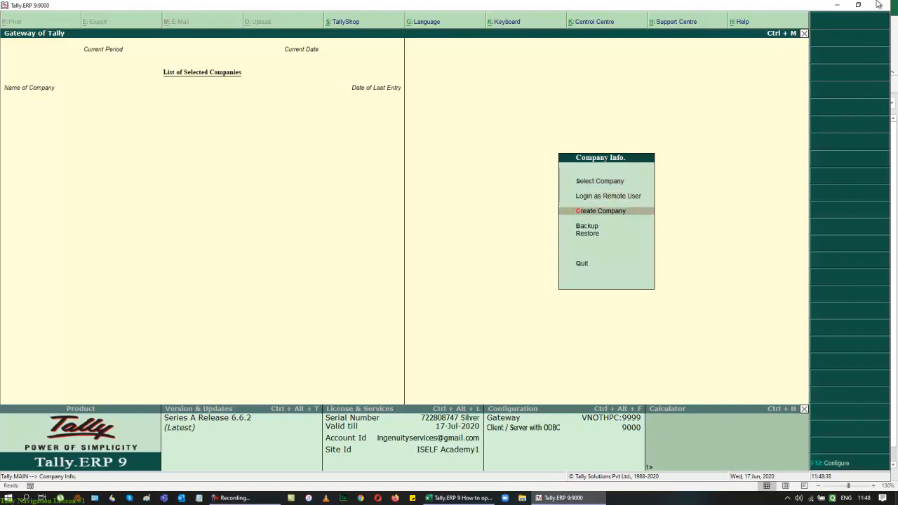
{"action": "key", "text": "Up"}
{"action": "key", "text": "Up"}
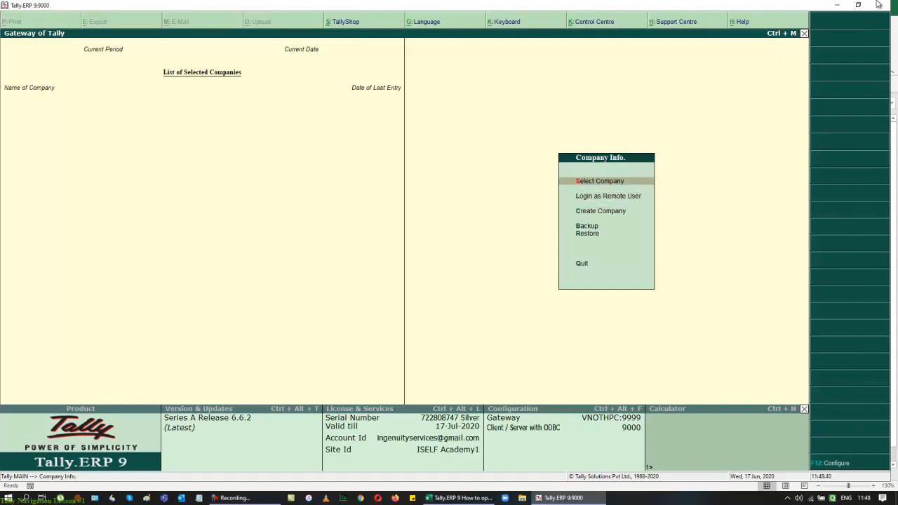
{"action": "key", "text": "Down"}
{"action": "key", "text": "Down"}
{"action": "key", "text": "Down"}
{"action": "key", "text": "Down"}
{"action": "key", "text": "Down"}
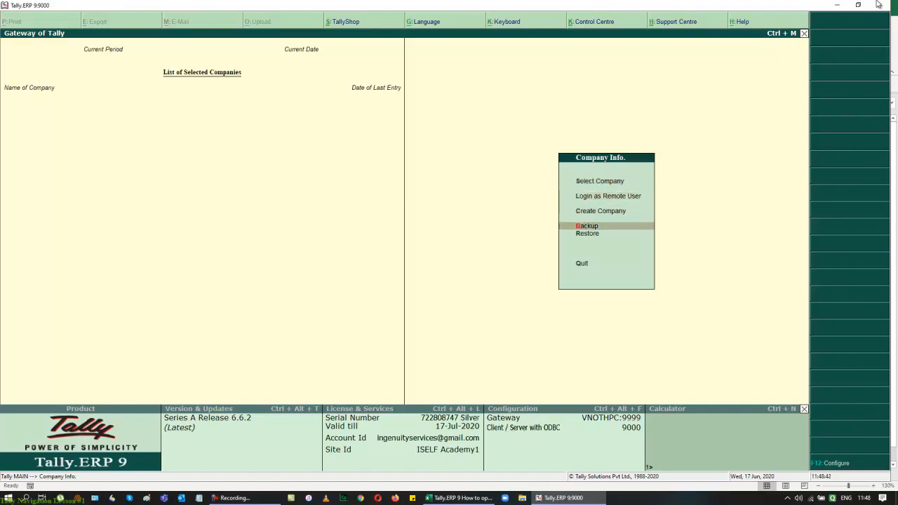
{"action": "key", "text": "Up"}
{"action": "key", "text": "Up"}
{"action": "key", "text": "Up"}
{"action": "key", "text": "Up"}
{"action": "key", "text": "Up"}
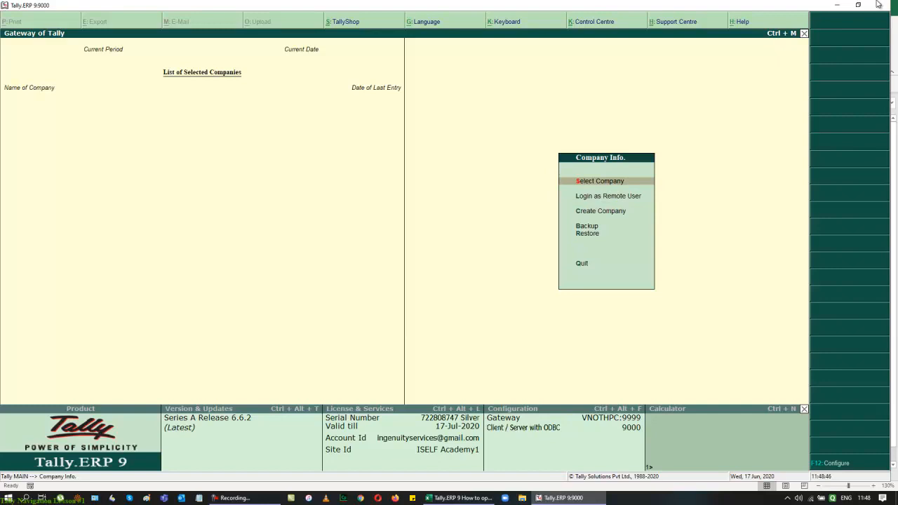
{"action": "key", "text": "Down"}
{"action": "key", "text": "Down"}
{"action": "key", "text": "Up"}
{"action": "key", "text": "Up"}
Step: Start creating a new company named Ingenuity Services, keeping the same mailing name
{"action": "key", "text": "c"}
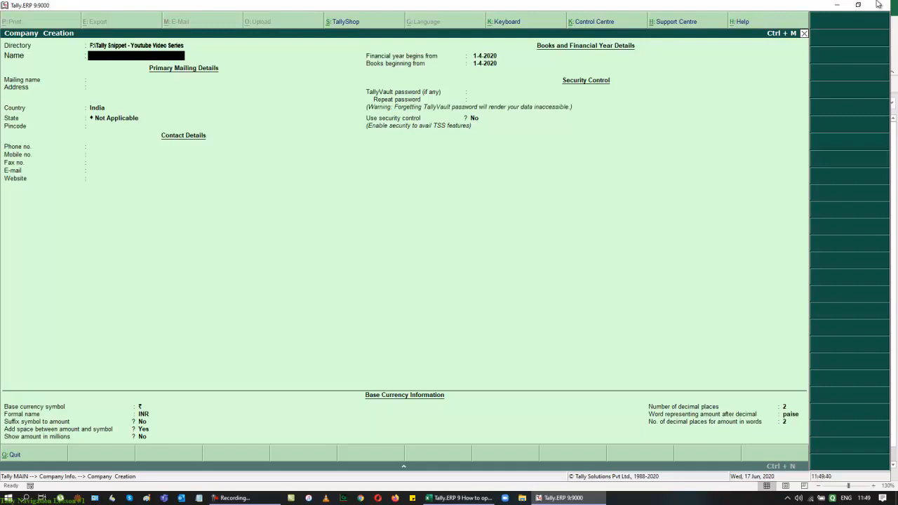
{"action": "type", "text": "Ingenuity Services"}
{"action": "key", "text": "Return"}
Step: Fill in the company address as XX on two address lines
{"action": "key", "text": "Return"}
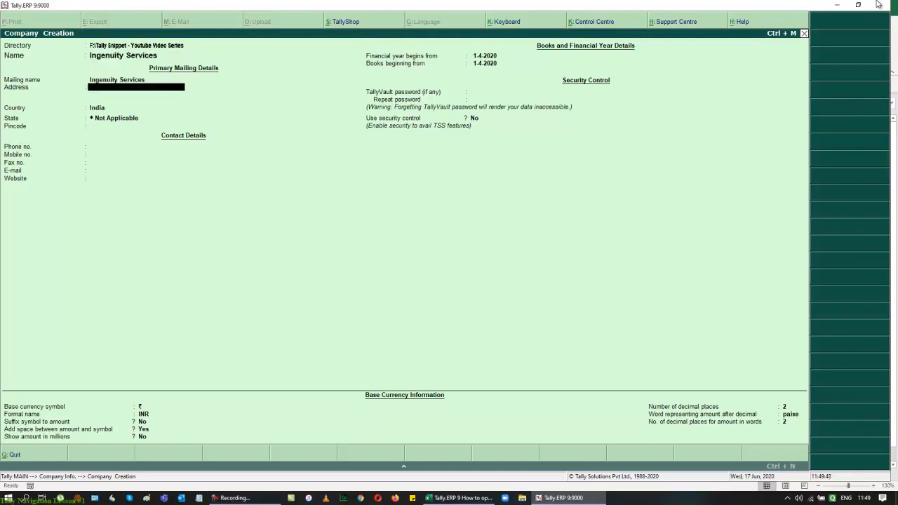
{"action": "type", "text": "Sviam"}
{"action": "key", "text": "BackSpace"}
{"action": "key", "text": "BackSpace"}
{"action": "key", "text": "BackSpace"}
{"action": "key", "text": "BackSpace"}
{"action": "key", "text": "BackSpace"}
{"action": "type", "text": "XX"}
{"action": "key", "text": "Return"}
{"action": "type", "text": "XX"}
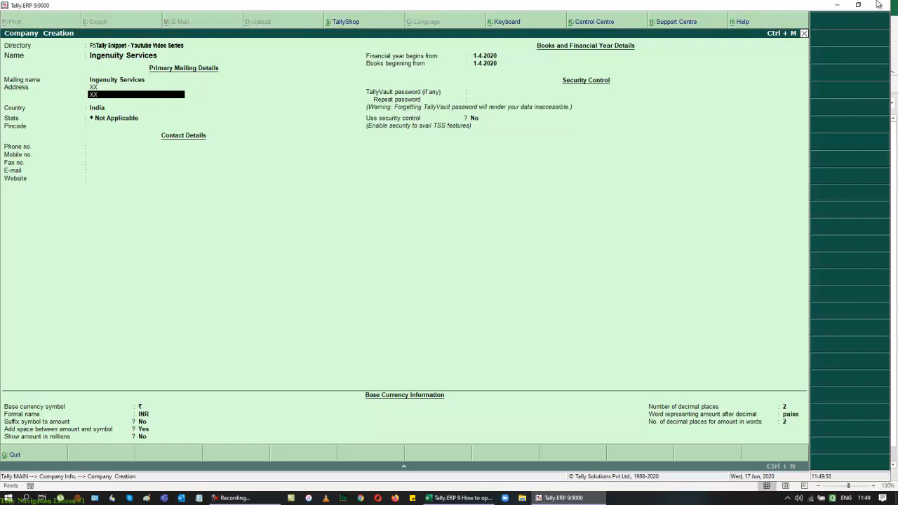
{"action": "key", "text": "Return"}
Step: Keep India as the country, set the state to Tamil Nadu, and enter the company's pincode
{"action": "key", "text": "Return"}
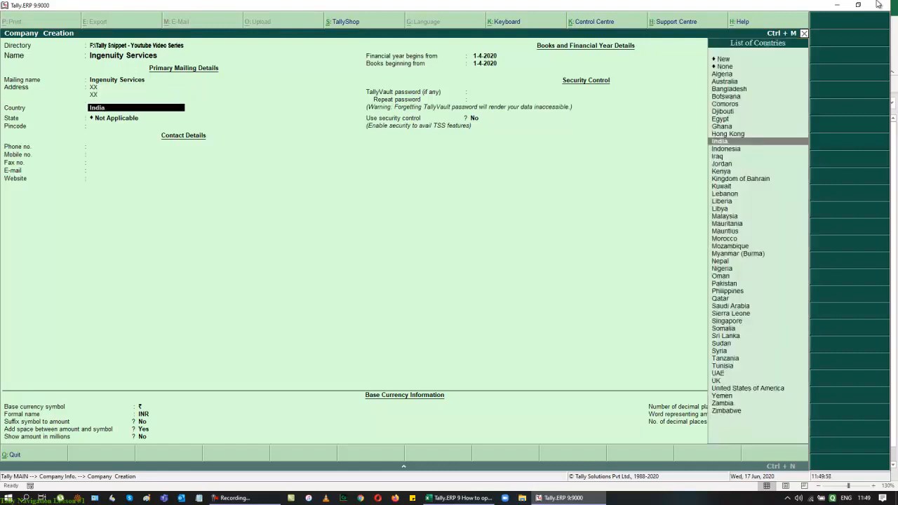
{"action": "key", "text": "Return"}
{"action": "type", "text": "tam"}
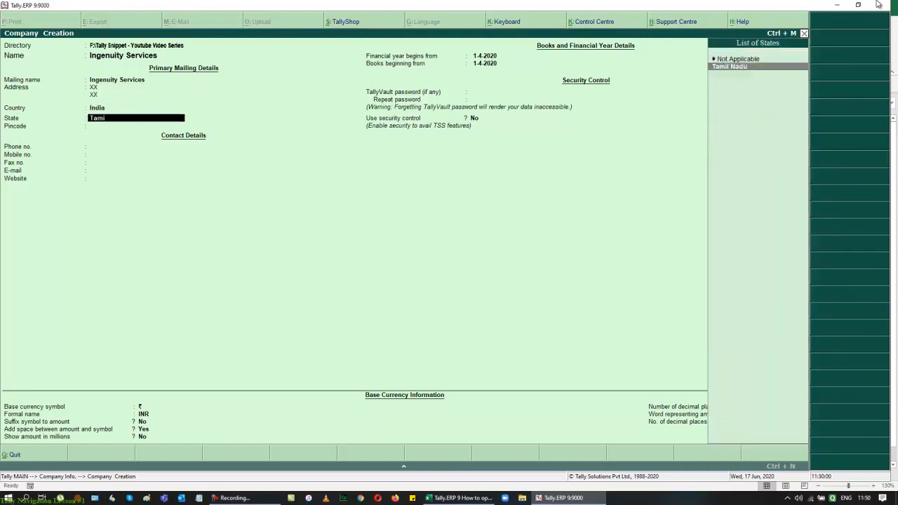
{"action": "key", "text": "Return"}
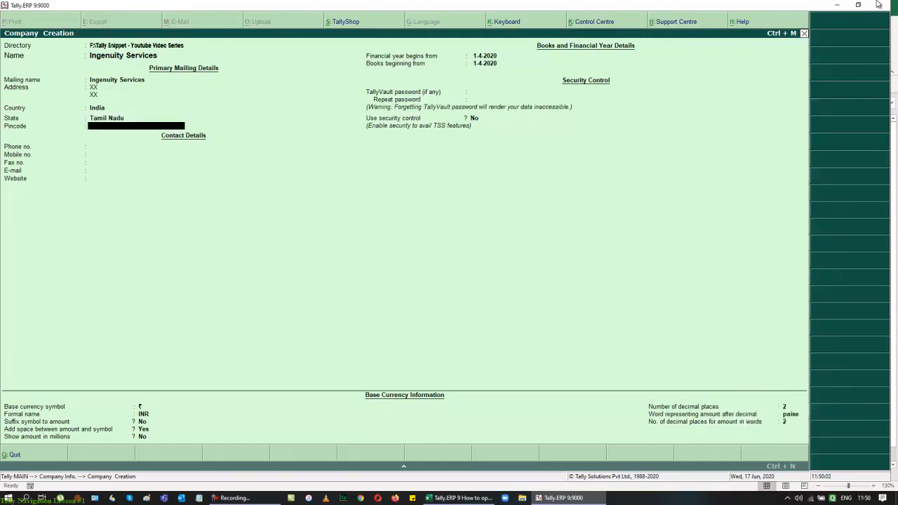
{"action": "type", "text": "600040"}
{"action": "key", "text": "Return"}
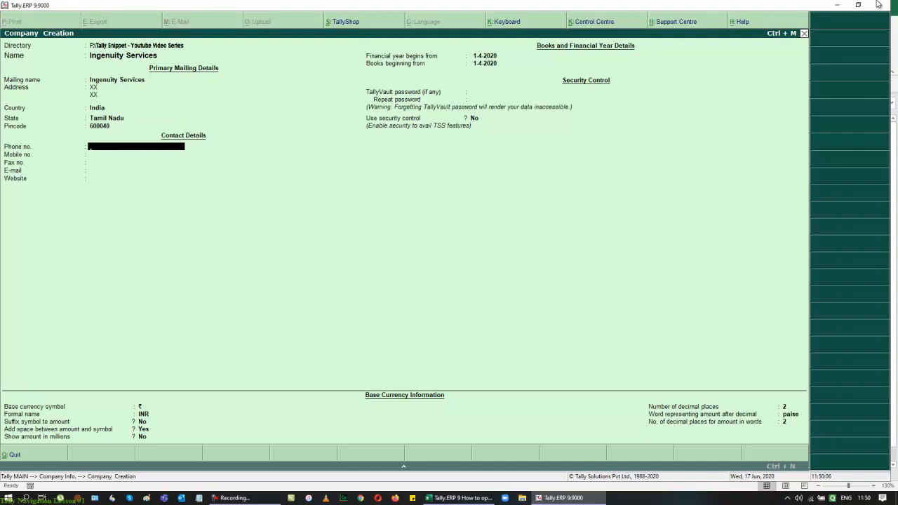
Step: Leave the phone number blank and enter the company's two mobile numbers separated by a slash
{"action": "type", "text": "+4"}
{"action": "key", "text": "BackSpace"}
{"action": "key", "text": "BackSpace"}
{"action": "key", "text": "BackSpace"}
{"action": "key", "text": "Return"}
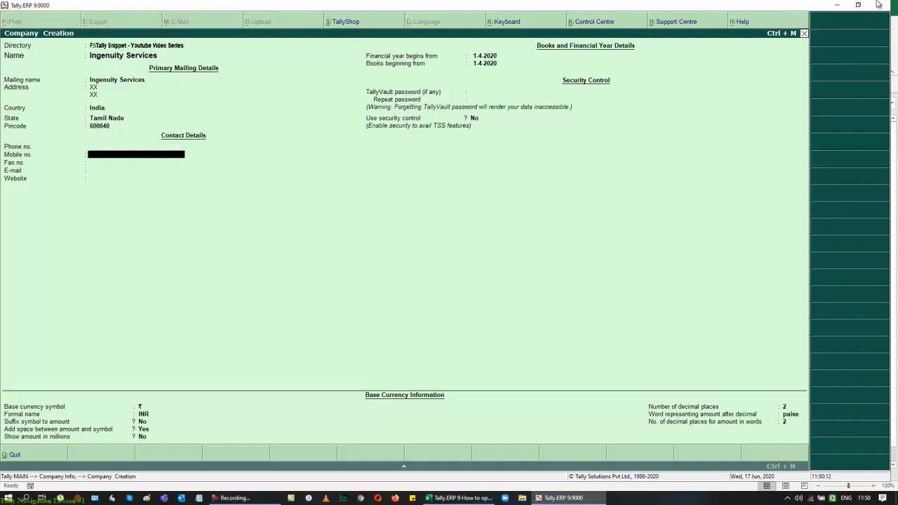
{"action": "key", "text": "Return"}
Step: Enter the company's e-mail address and set the website to iselfacademy.com
{"action": "key", "text": "Return"}
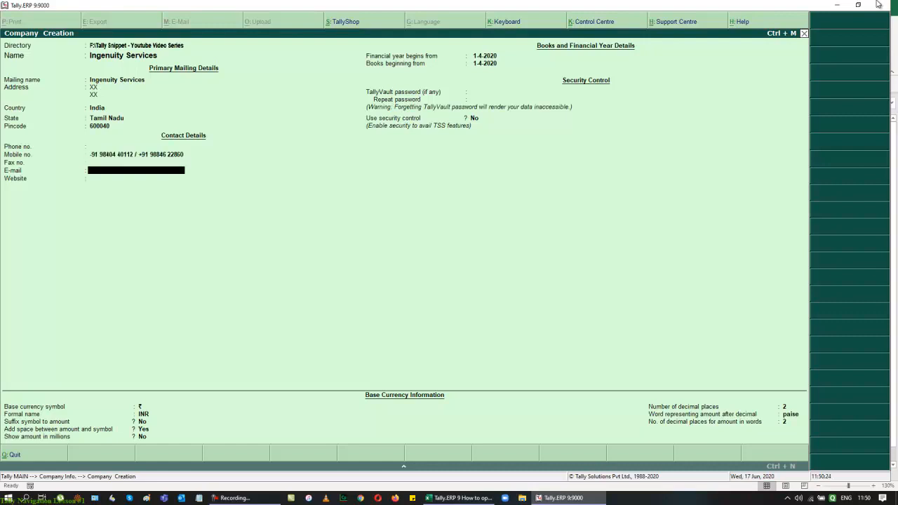
{"action": "key", "text": "Return"}
{"action": "type", "text": "ise"}
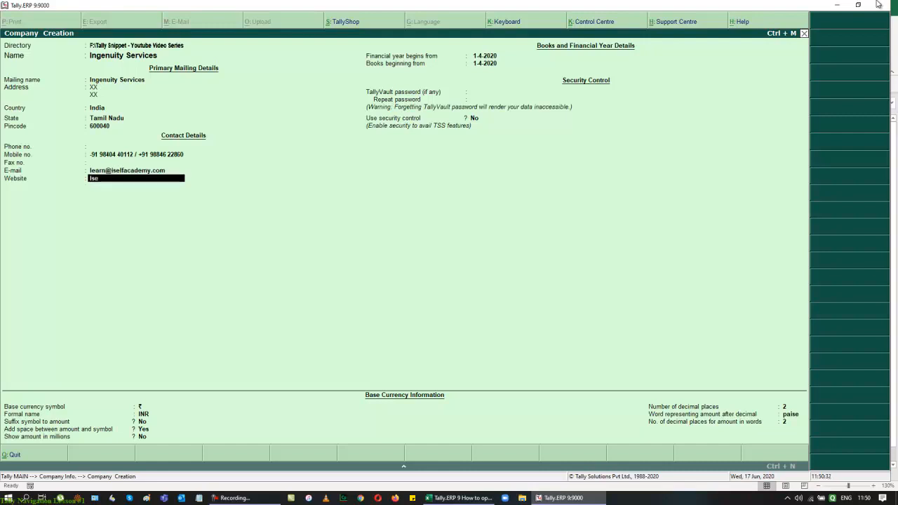
{"action": "type", "text": "lfacademy.com"}
{"action": "key", "text": "Return"}
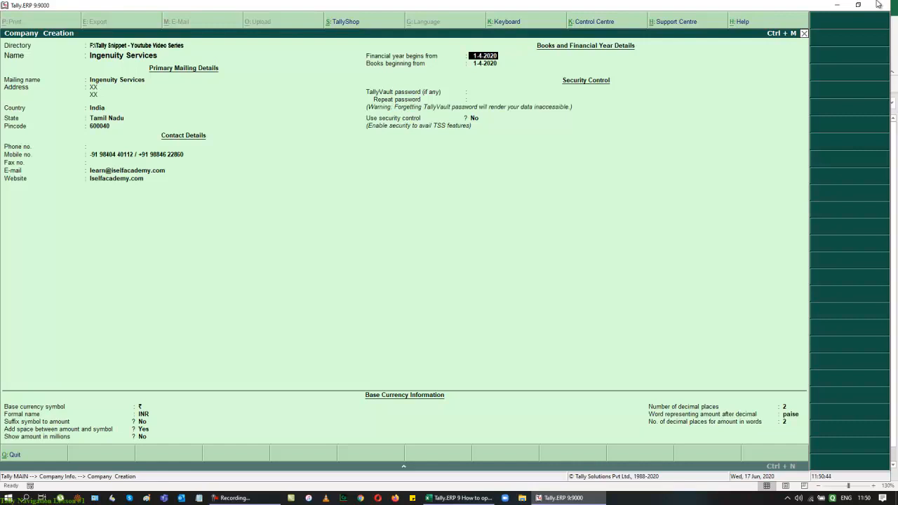
Step: Set the financial year beginning date to 1.4.2019 and accept the same books beginning date
{"action": "type", "text": "1.4.2019"}
{"action": "key", "text": "Return"}
{"action": "key", "text": "Return"}
{"action": "key", "text": "Return"}
{"action": "key", "text": "Return"}
{"action": "key", "text": "Return"}
{"action": "key", "text": "Return"}
{"action": "key", "text": "Return"}
{"action": "key", "text": "Return"}
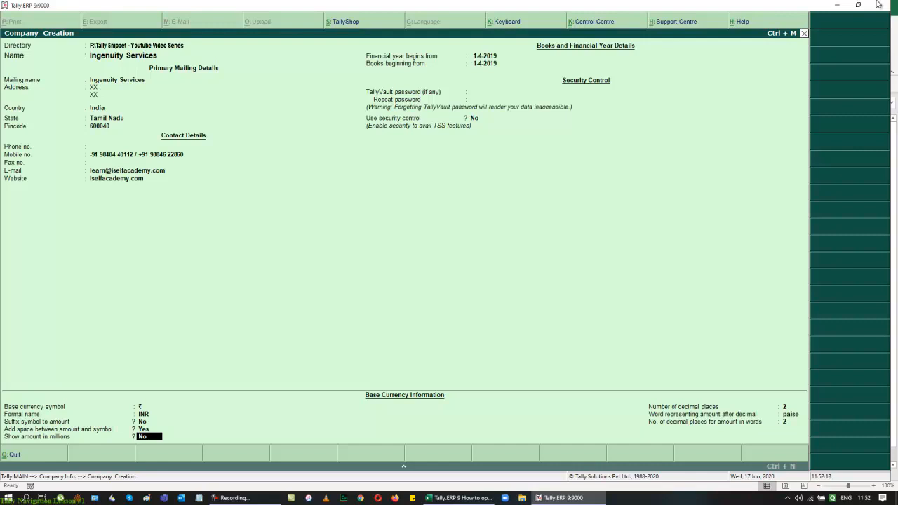
Step: Keep the default base currency settings and accept the new company
{"action": "key", "text": "Return"}
{"action": "key", "text": "Return"}
{"action": "key", "text": "Return"}
{"action": "key", "text": "Return"}
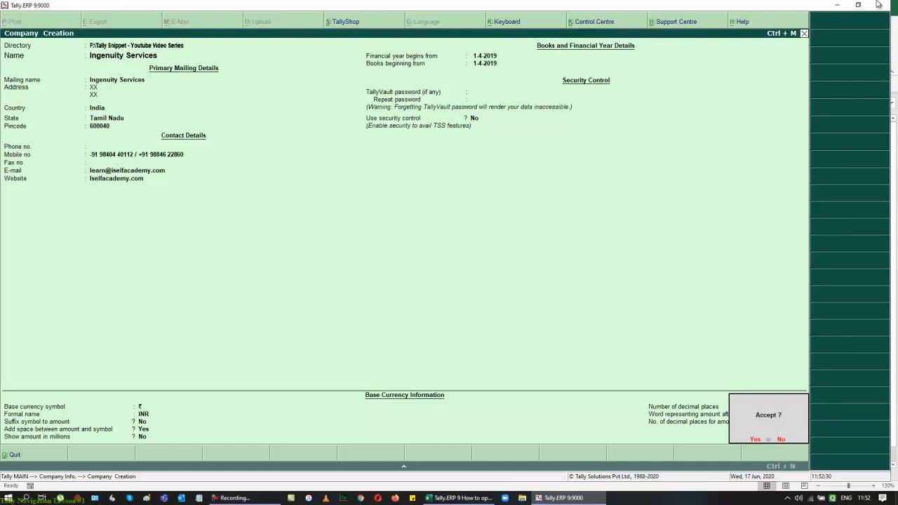
{"action": "key", "text": "Return"}
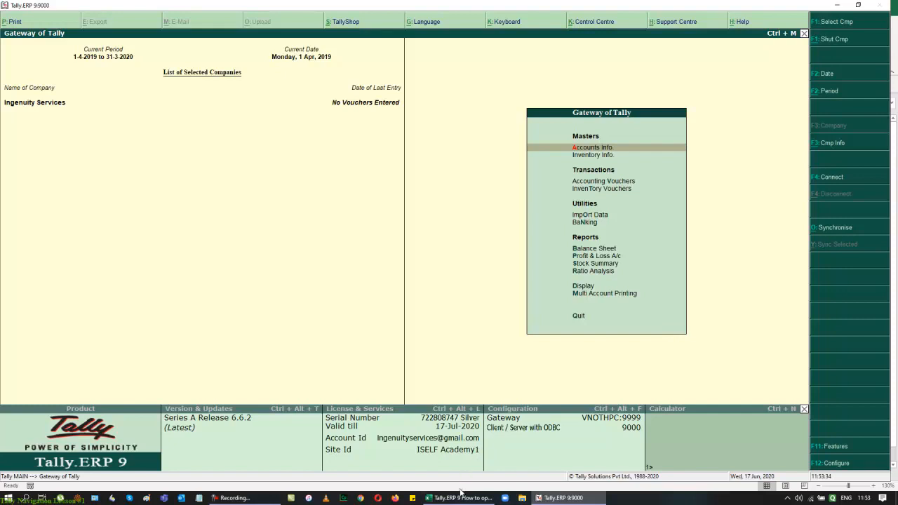
{"action": "left_click", "coordinate": [486, 498]}
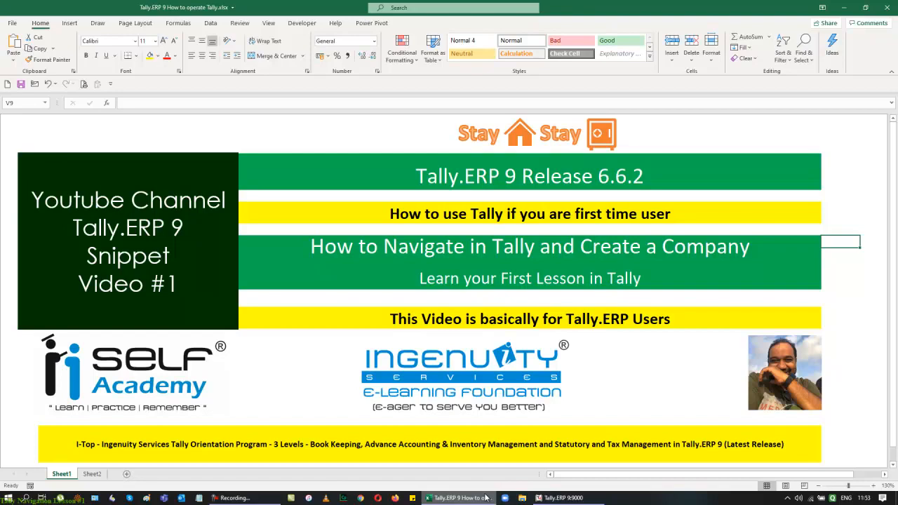
{"action": "key", "text": "alt+Tab"}
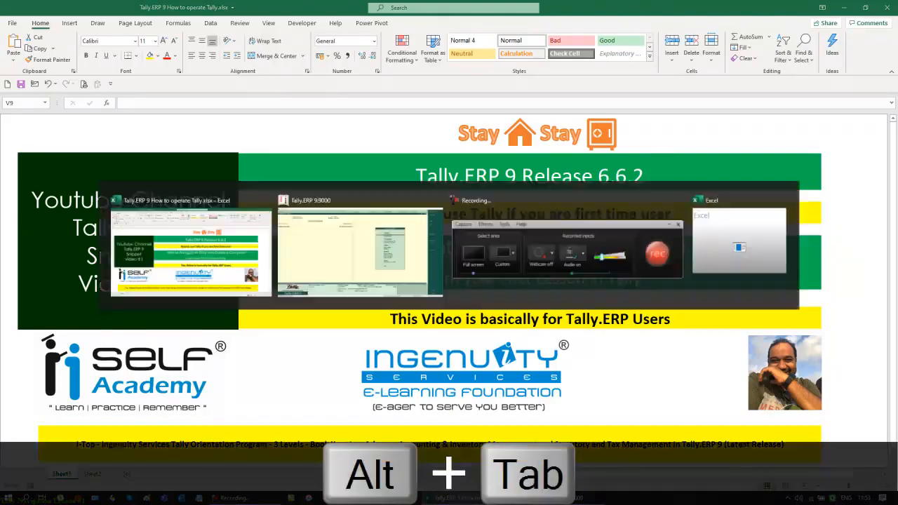
{"action": "key", "text": "Return"}
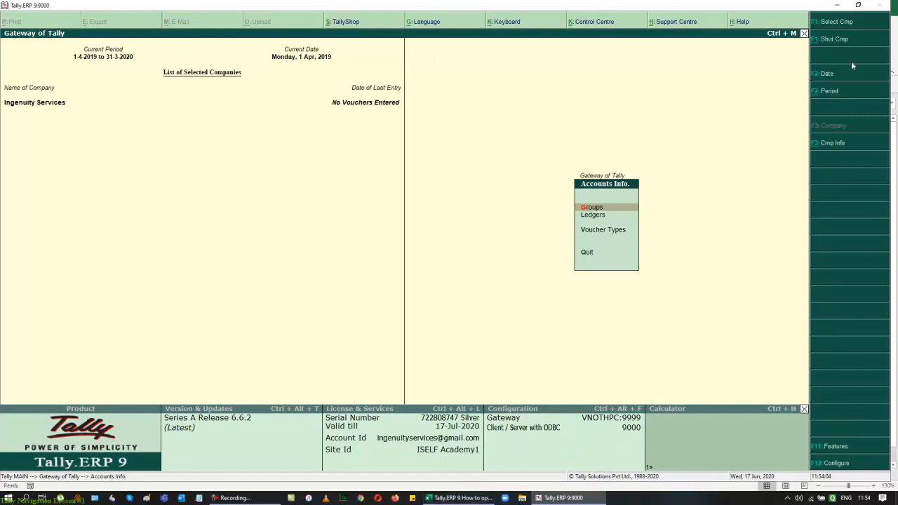
{"action": "left_click", "coordinate": [857, 5]}
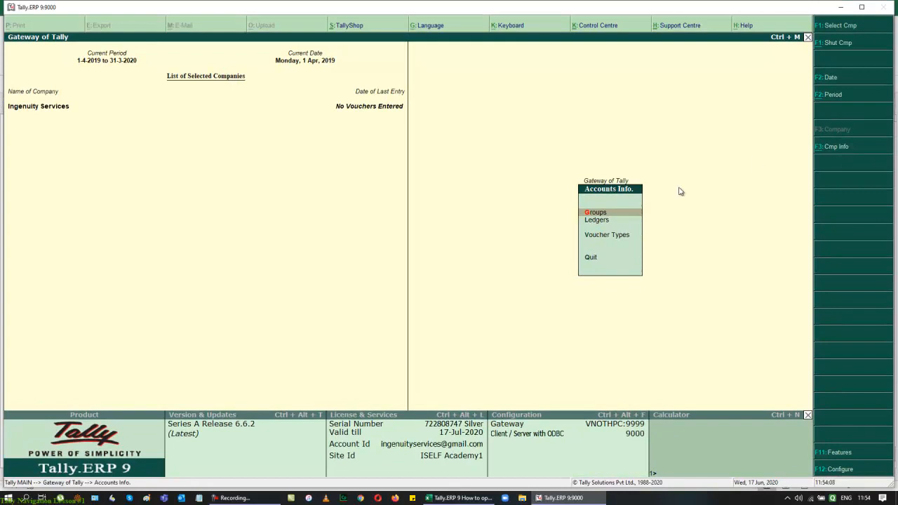
{"action": "key", "text": "Escape"}
{"action": "key", "text": "alt+Tab"}
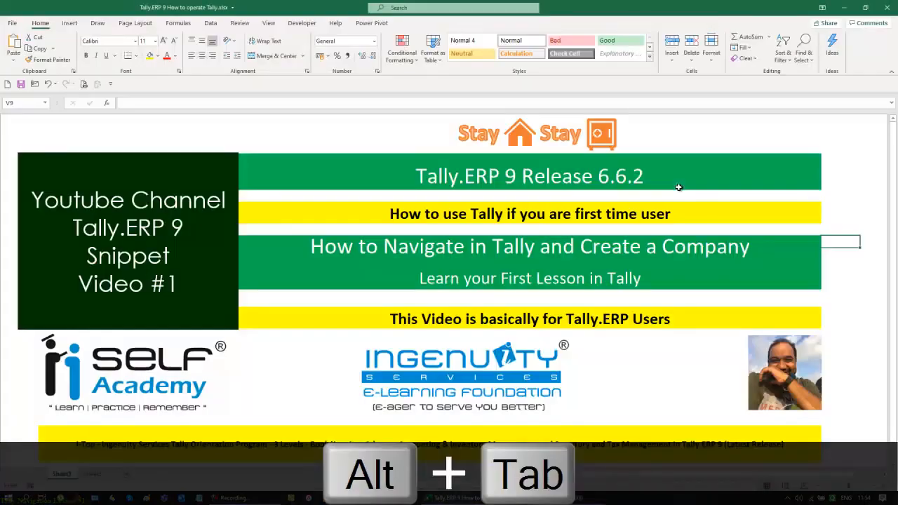